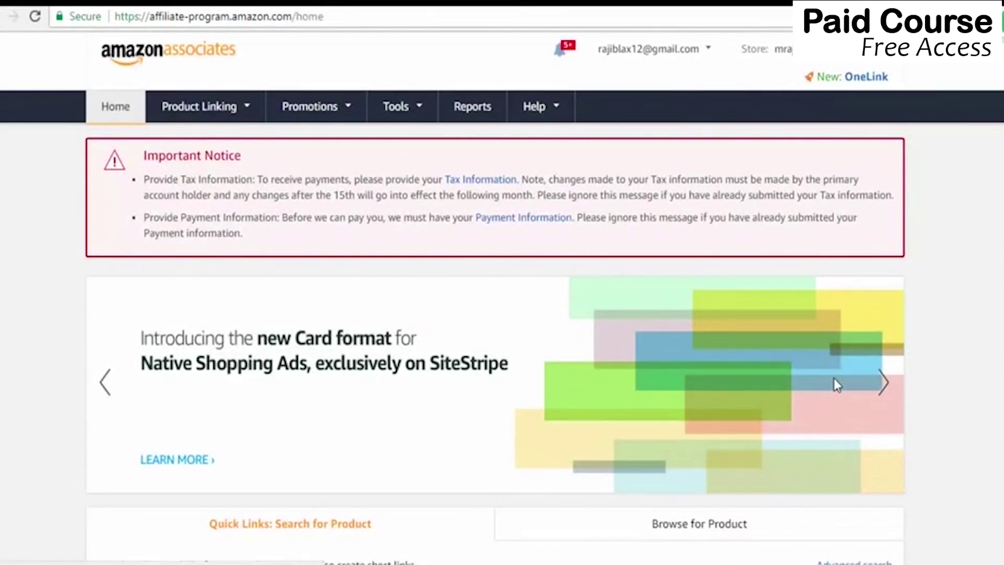
# Go to the Your Payment Method page through the Payment Information link on the Home page.
pyautogui.click(544, 221)
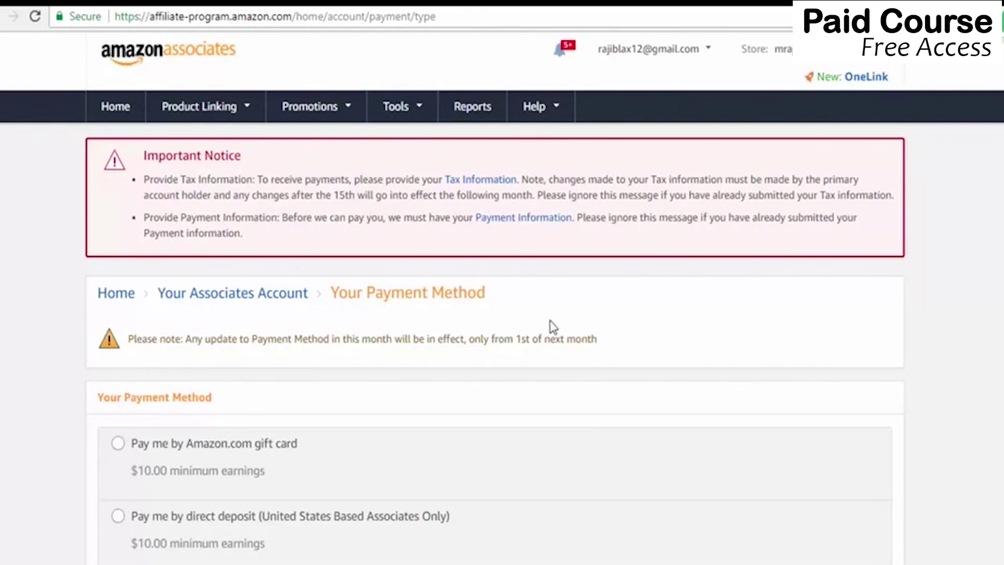
pyautogui.scroll(-1, 1002, 216)
# Try the check and gift card options, then select direct deposit (United States Based Associates Only).
pyautogui.scroll(-4, 502, 314)
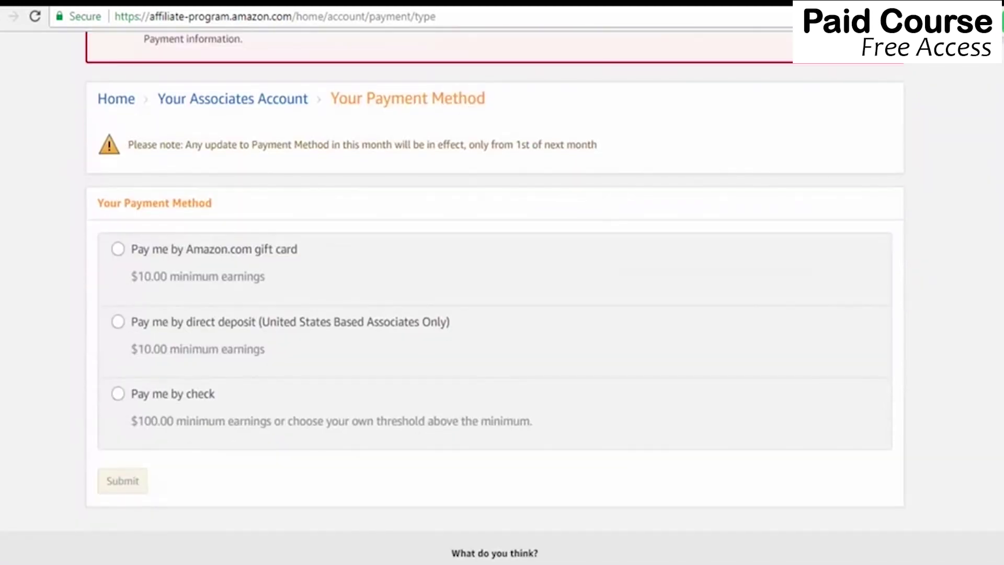
pyautogui.click(174, 418)
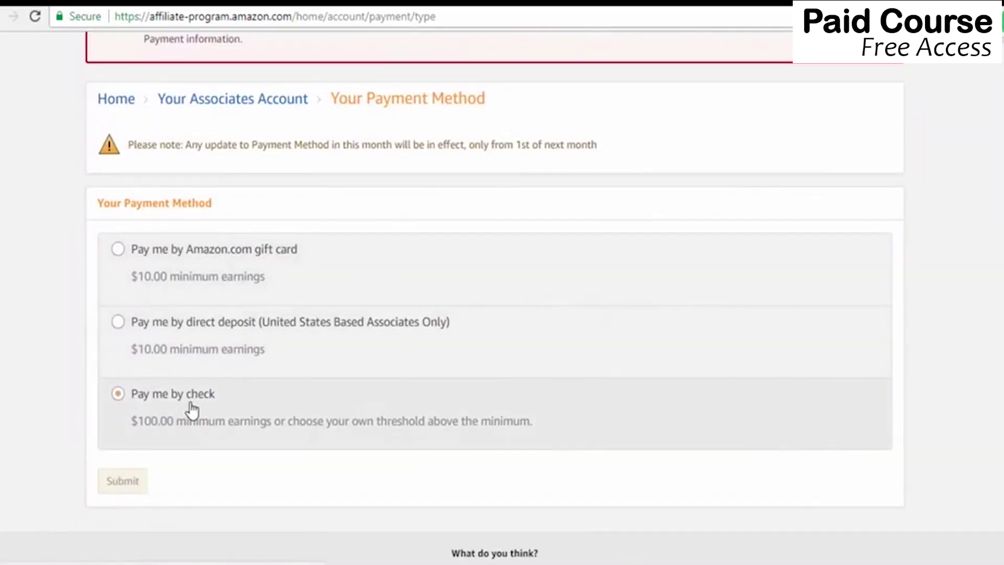
pyautogui.click(168, 286)
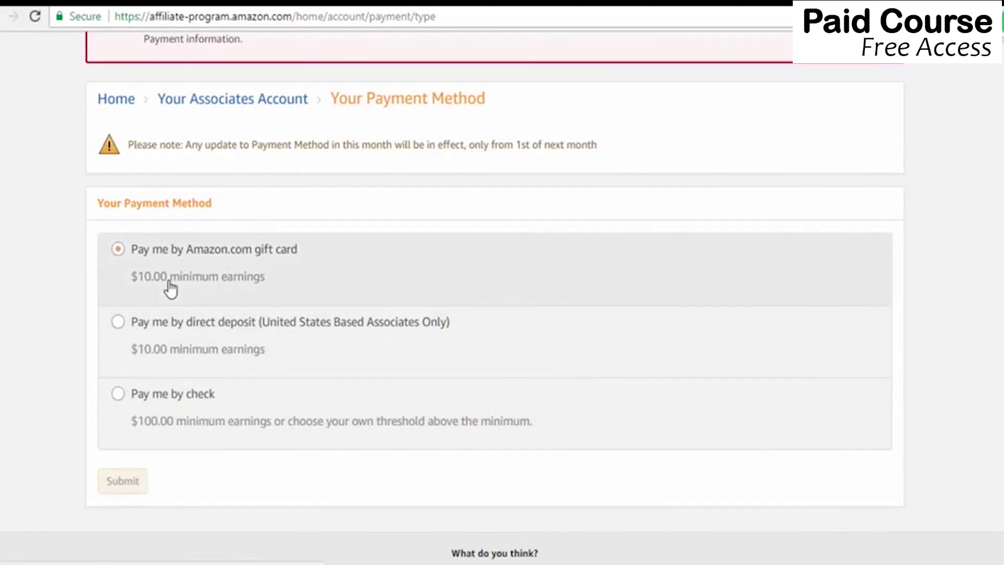
pyautogui.click(135, 375)
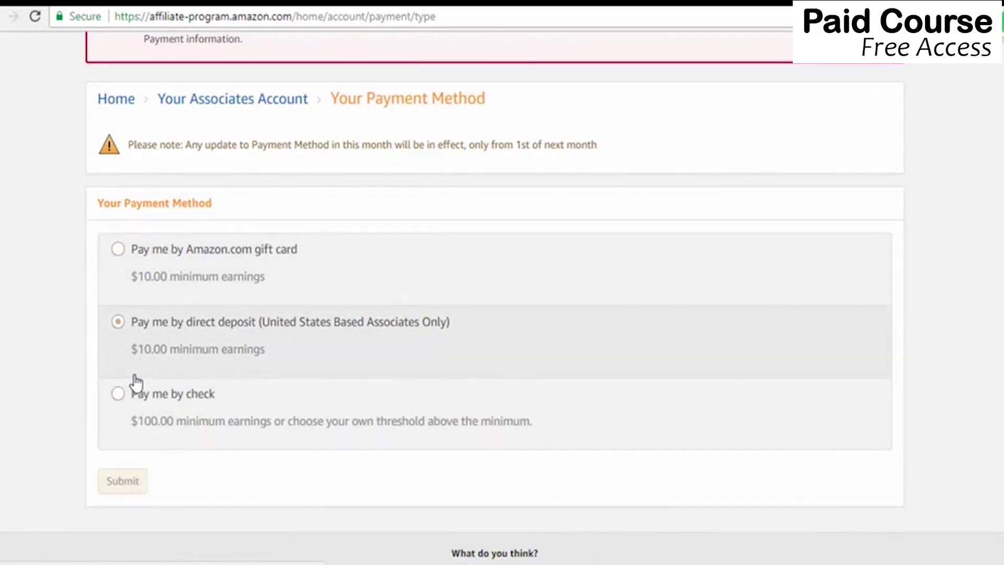
pyautogui.click(119, 323)
# Review the empty bank name, holder, account type, account number and routing number fields.
pyautogui.scroll(-5, 403, 405)
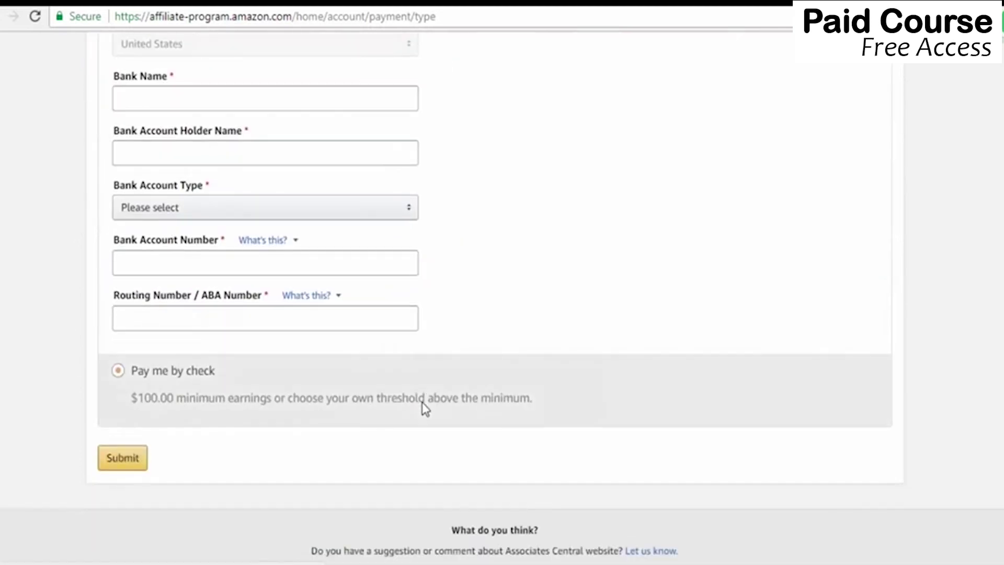
pyautogui.scroll(3, 502, 298)
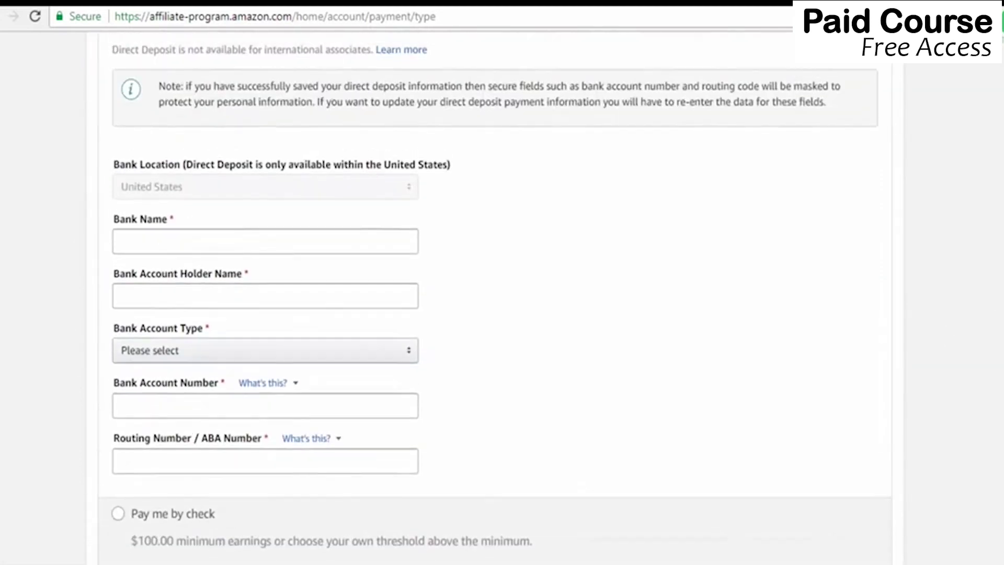
pyautogui.scroll(1, 502, 297)
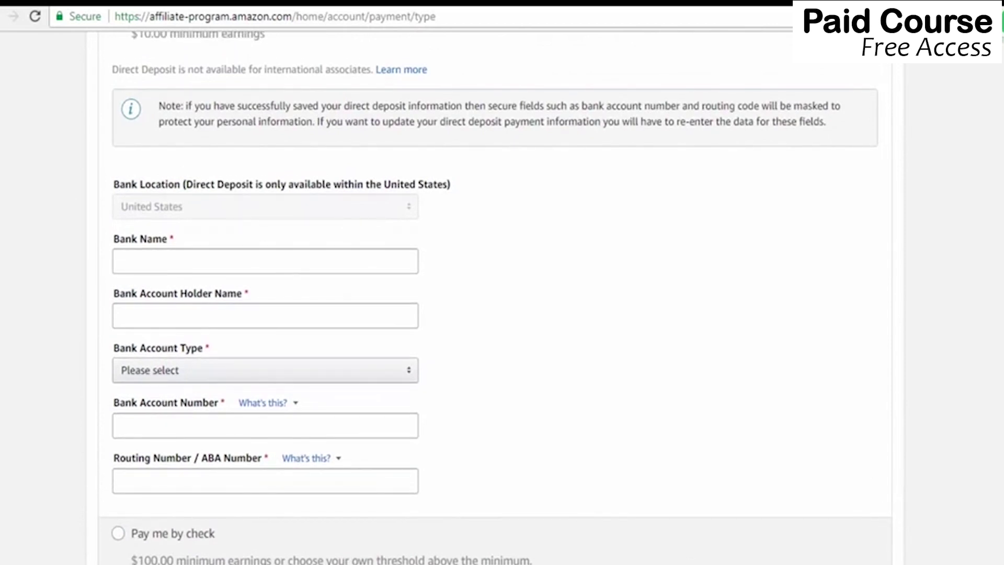
pyautogui.scroll(-2, 496, 298)
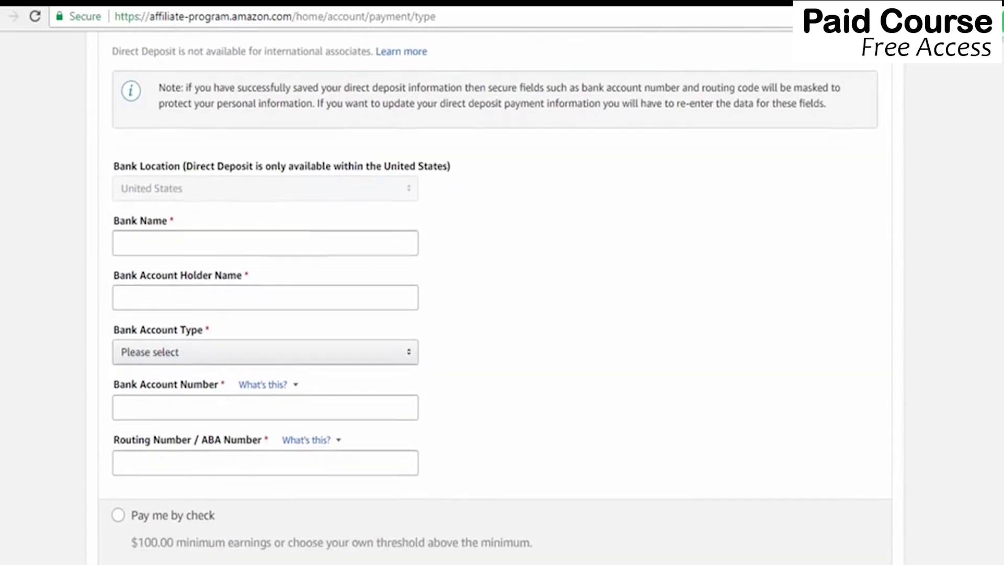
pyautogui.scroll(-1, 496, 298)
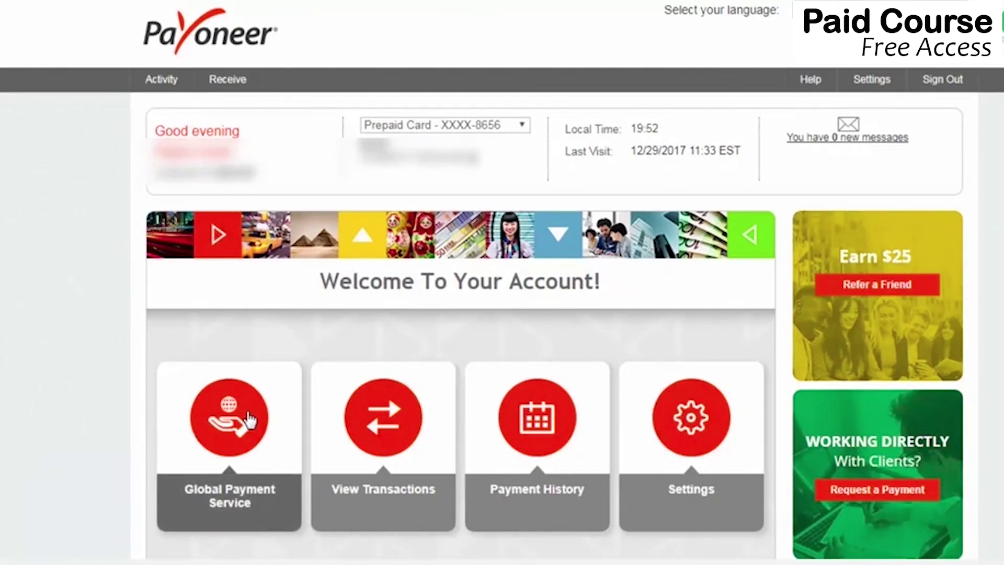
# View the USD Receiving Account (ACH) bank details in Payoneer's Global Payment Service.
pyautogui.click(248, 418)
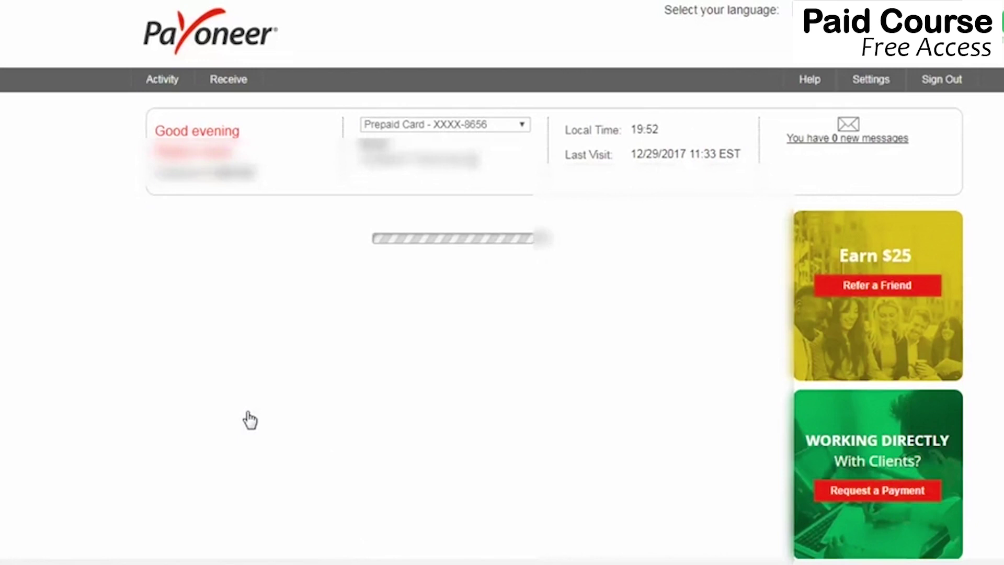
pyautogui.scroll(-5, 249, 419)
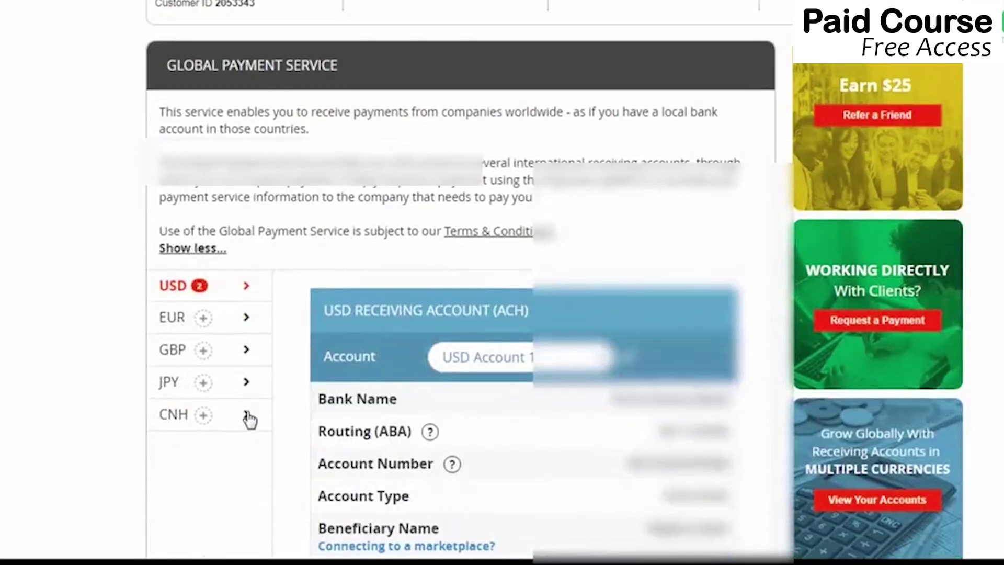
pyautogui.scroll(-2, 249, 419)
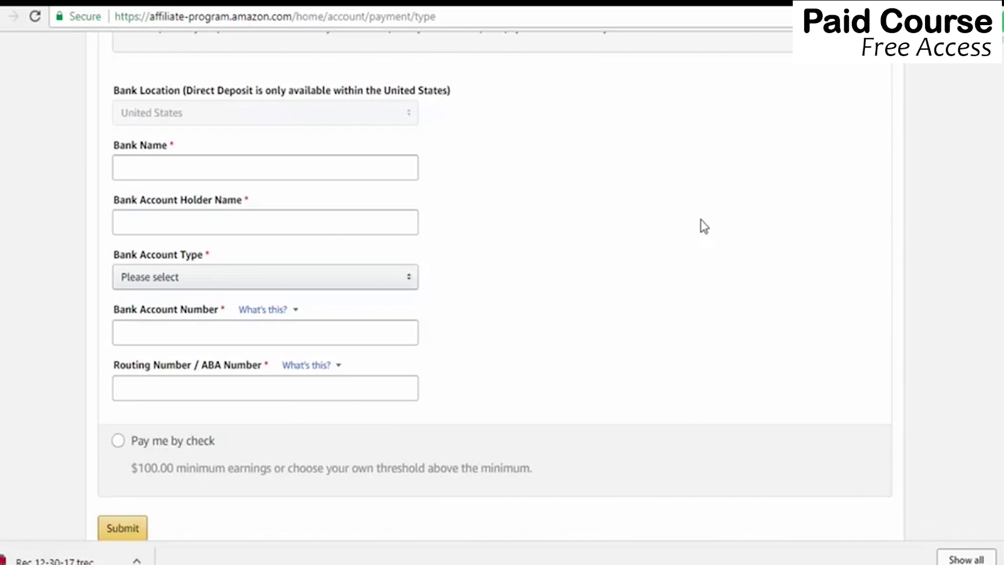
# Set the bank account type to Checking and submit the direct deposit details.
pyautogui.click(410, 280)
pyautogui.click(395, 298)
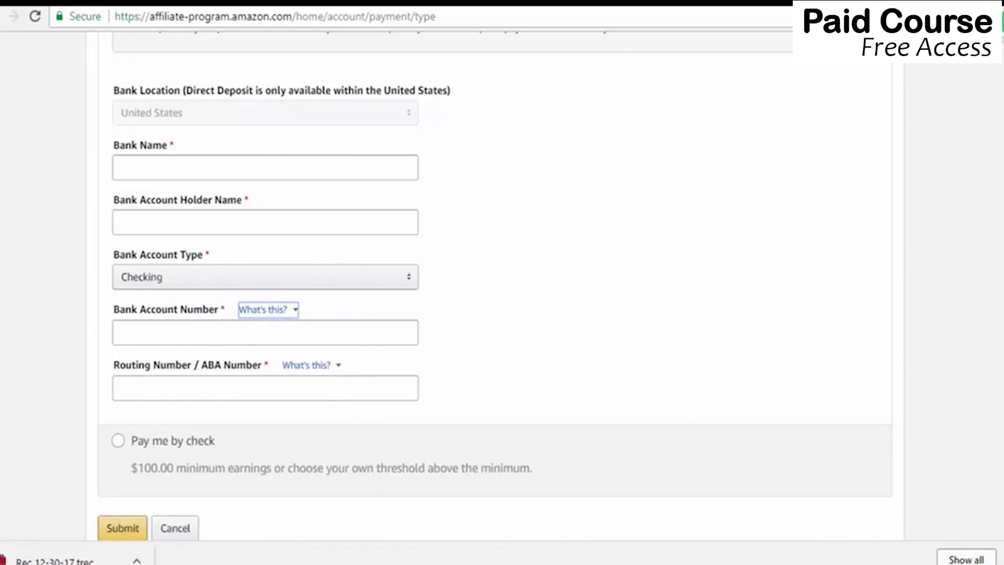
pyautogui.click(137, 449)
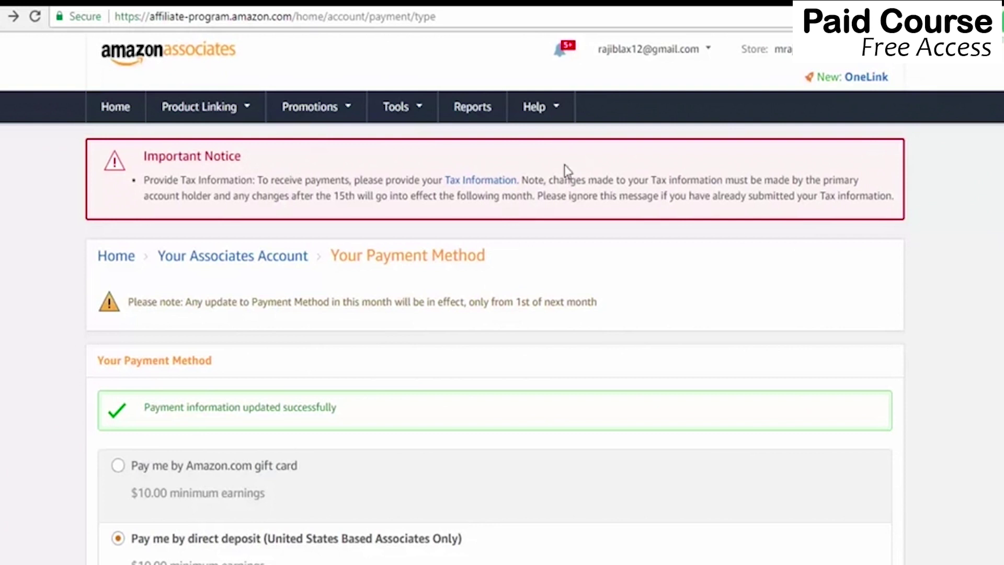
# In the Tax Information Interview, declare an individual who is not a U.S. person and continue.
pyautogui.click(489, 183)
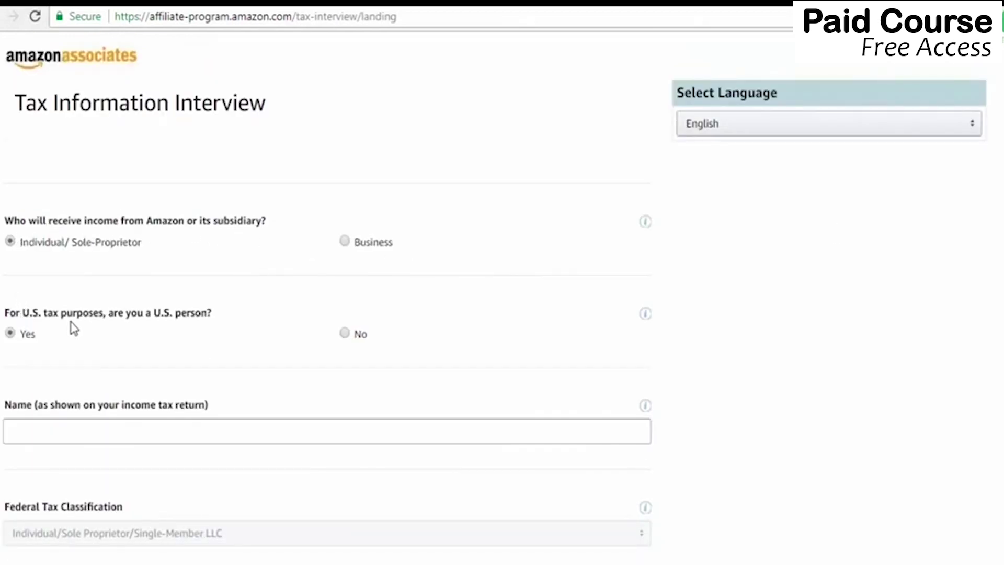
pyautogui.click(345, 333)
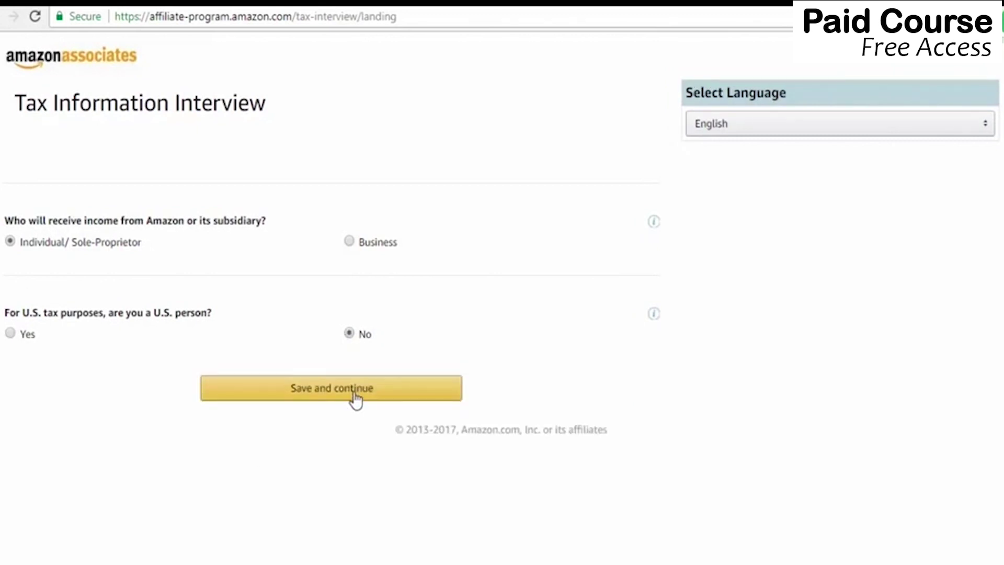
pyautogui.click(355, 399)
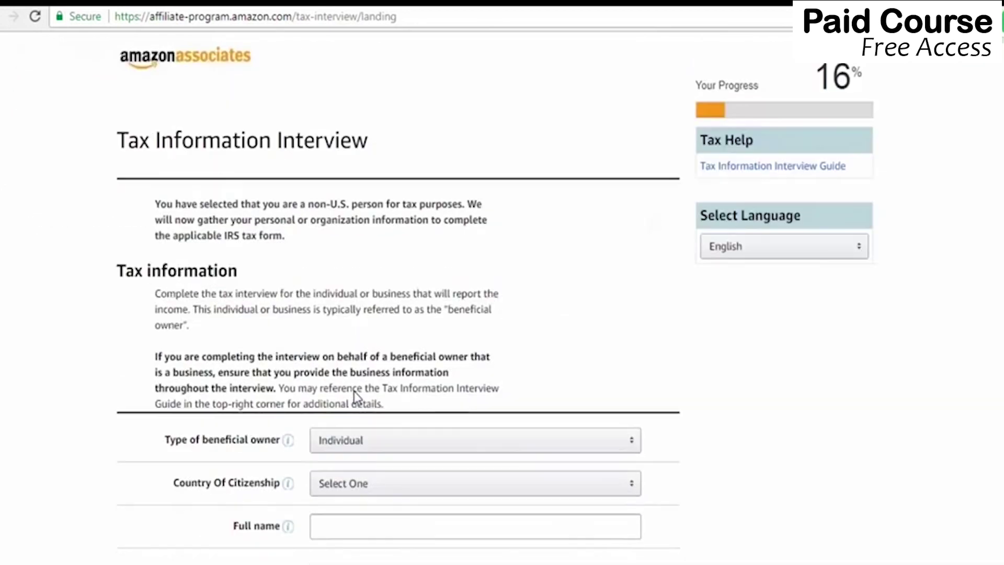
pyautogui.scroll(-5, 458, 171)
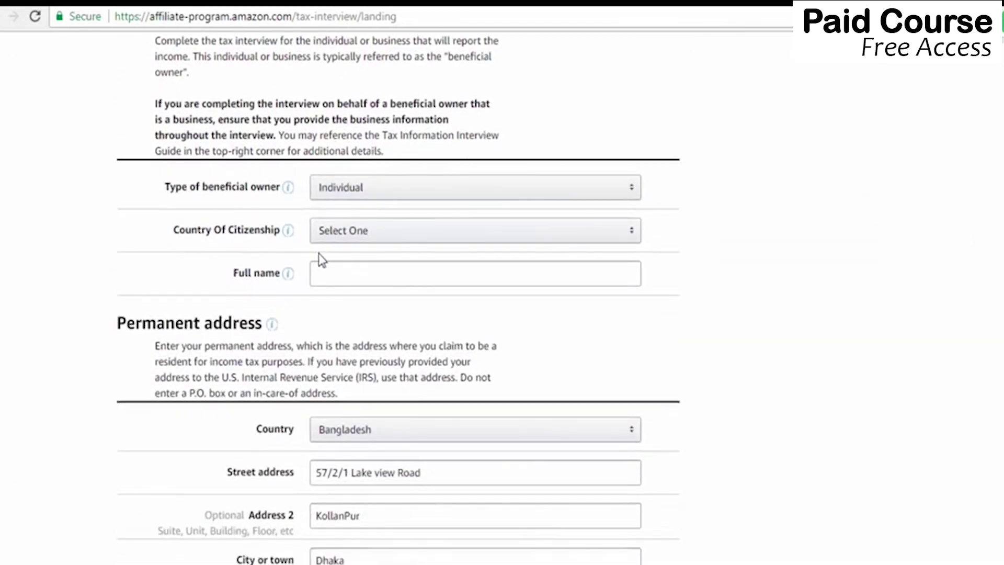
# Set country of citizenship to Bangladesh and enter the beneficial owner's full name.
pyautogui.click(288, 230)
pyautogui.click(422, 247)
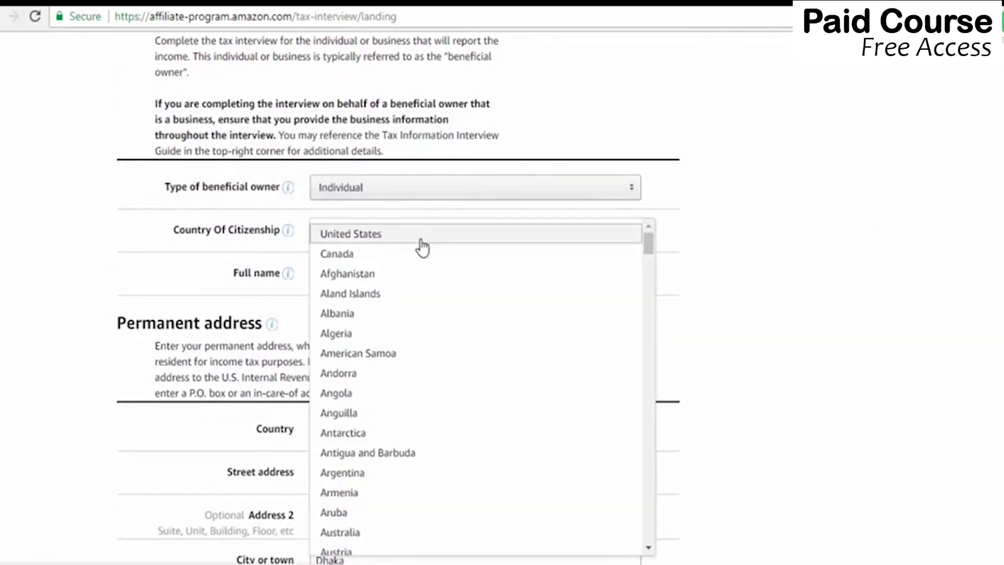
pyautogui.moveTo(651, 253); pyautogui.dragTo(654, 263)
pyautogui.click(367, 453)
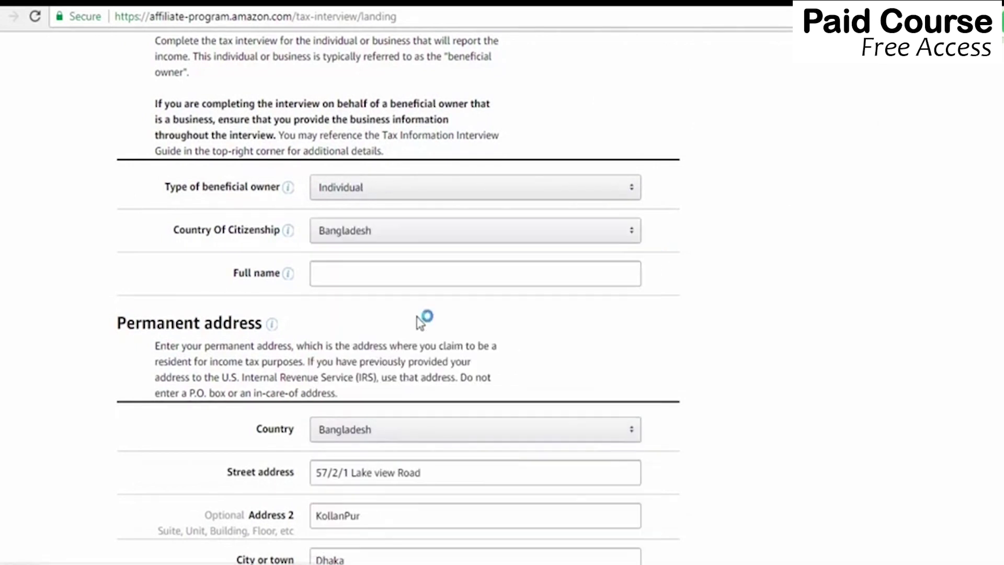
pyautogui.click(395, 274)
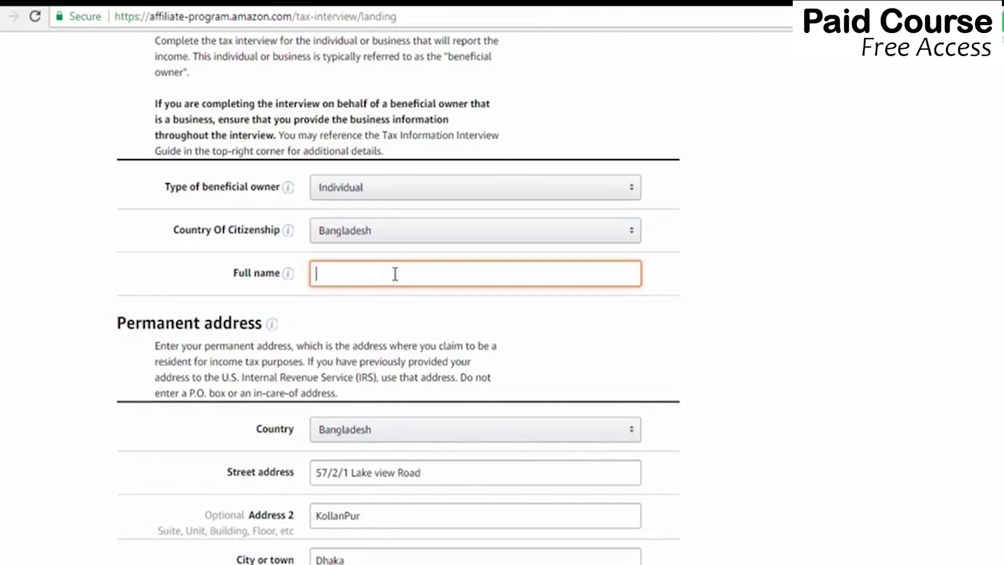
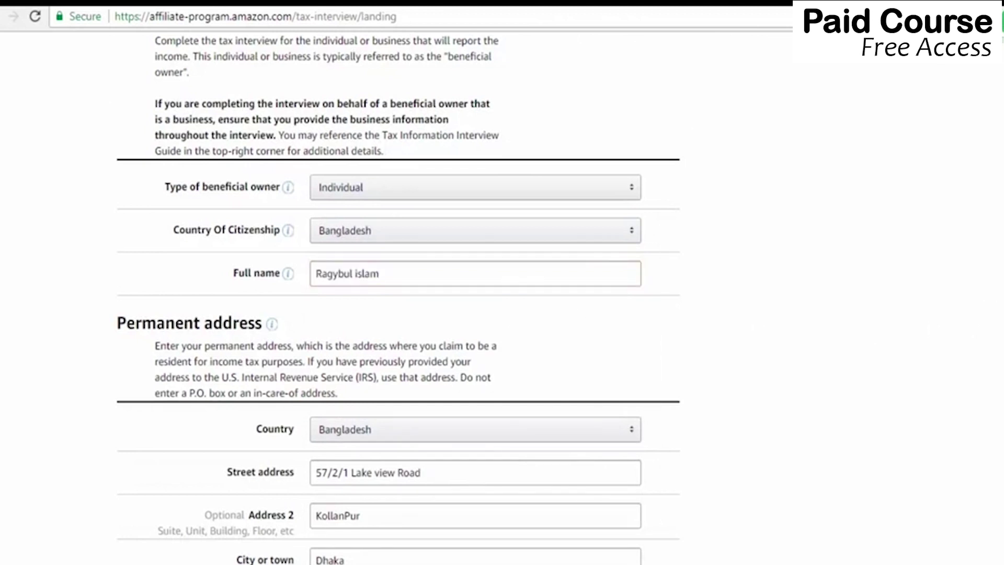
# Make the mailing address the same as the permanent address and answer No to intermediary agent.
pyautogui.scroll(-2, 397, 298)
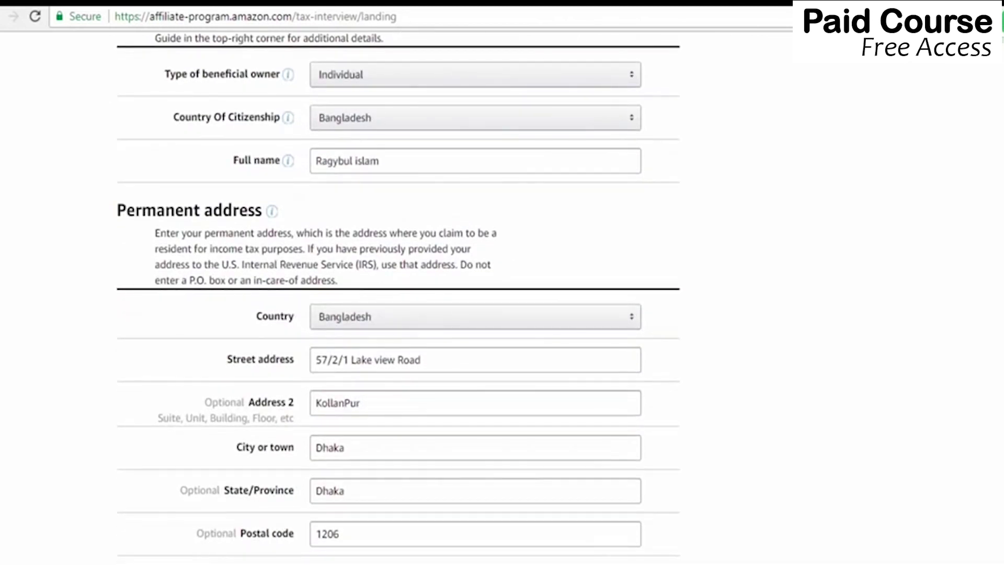
pyautogui.scroll(-2, 397, 298)
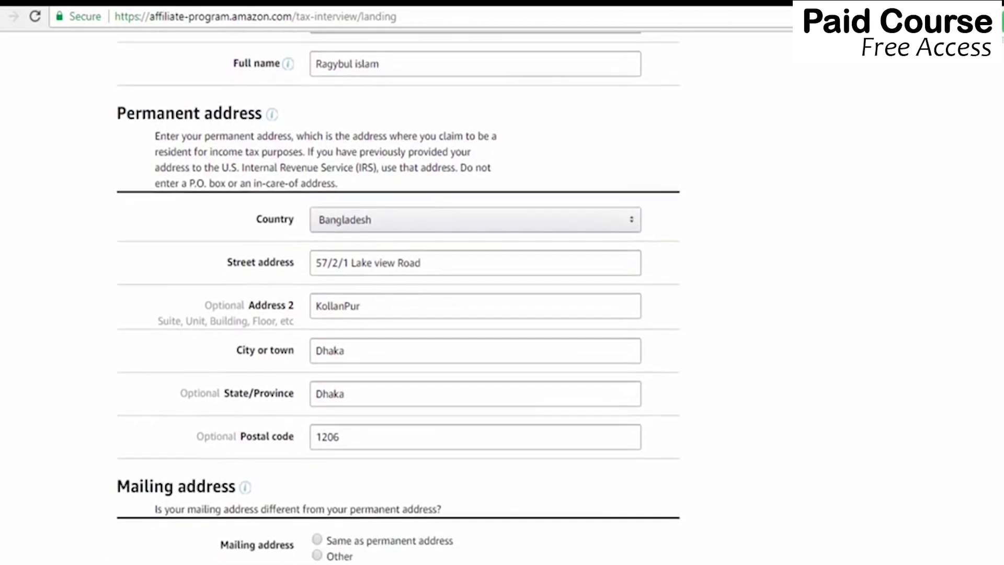
pyautogui.scroll(-2, 398, 298)
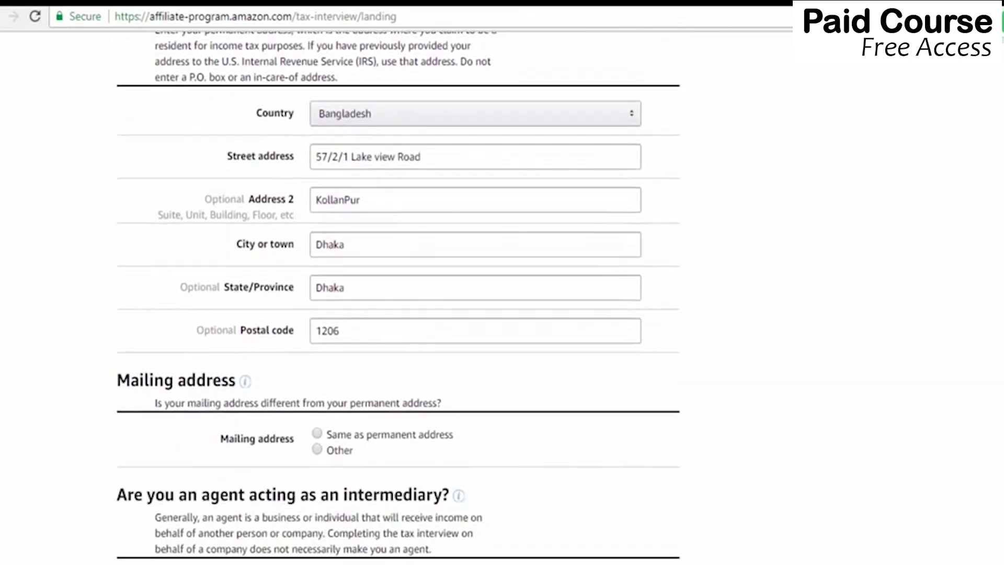
pyautogui.scroll(-2, 168, 257)
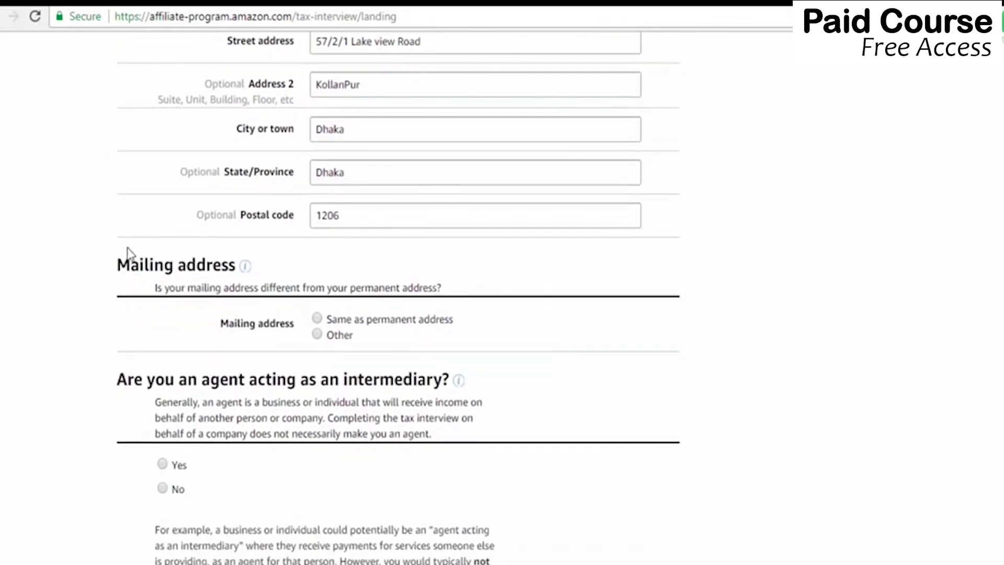
pyautogui.click(317, 320)
pyautogui.scroll(-3, 464, 304)
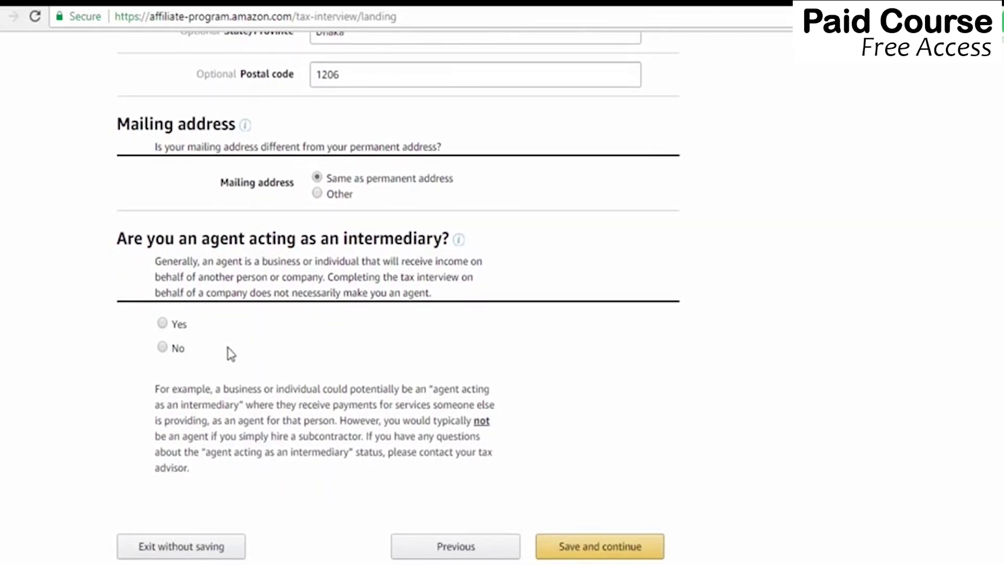
pyautogui.click(163, 348)
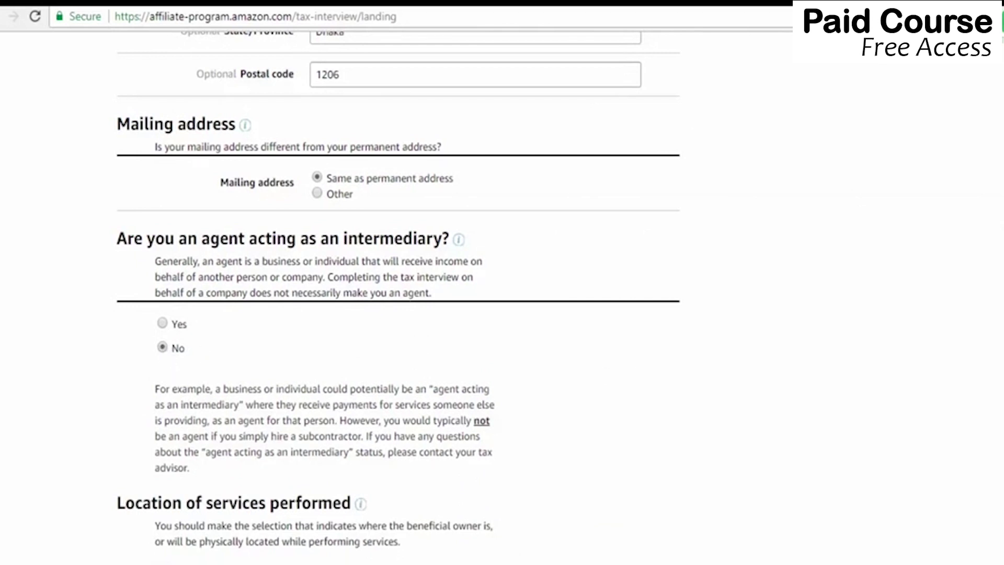
# State all services are performed outside the U.S. and tick the location-change notification pledge.
pyautogui.scroll(-4, 696, 368)
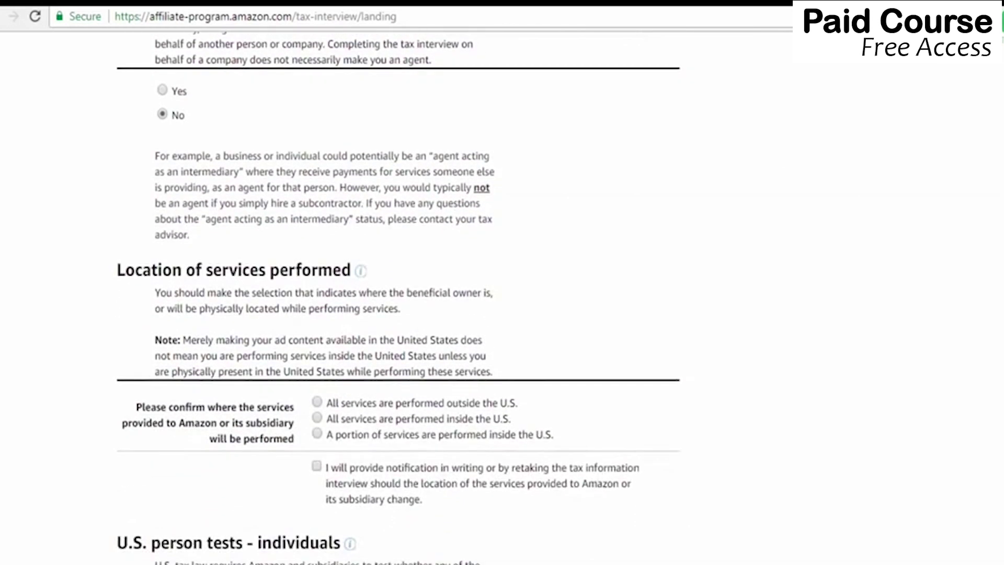
pyautogui.scroll(-3, 399, 297)
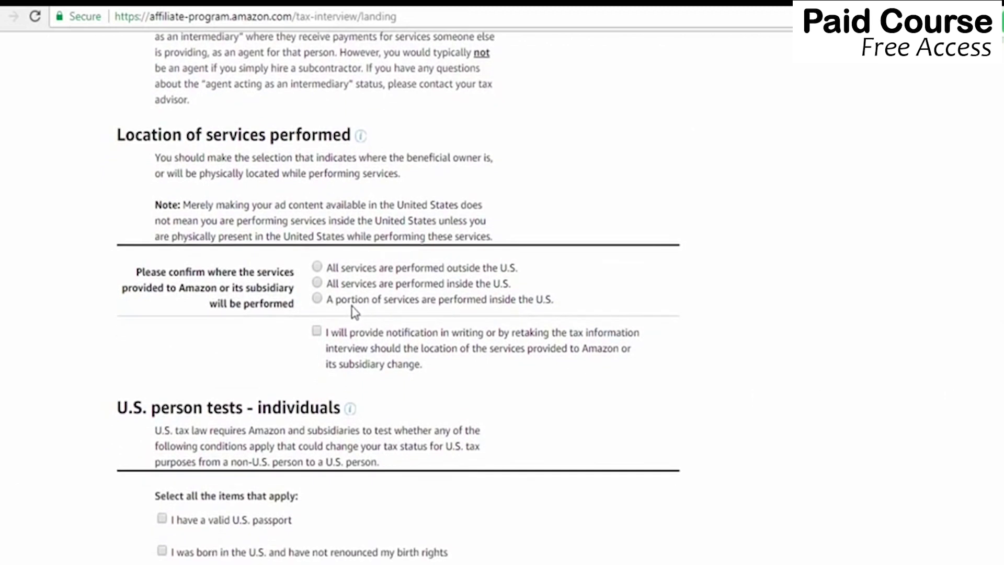
pyautogui.click(318, 267)
pyautogui.click(317, 332)
pyautogui.scroll(-5, 398, 296)
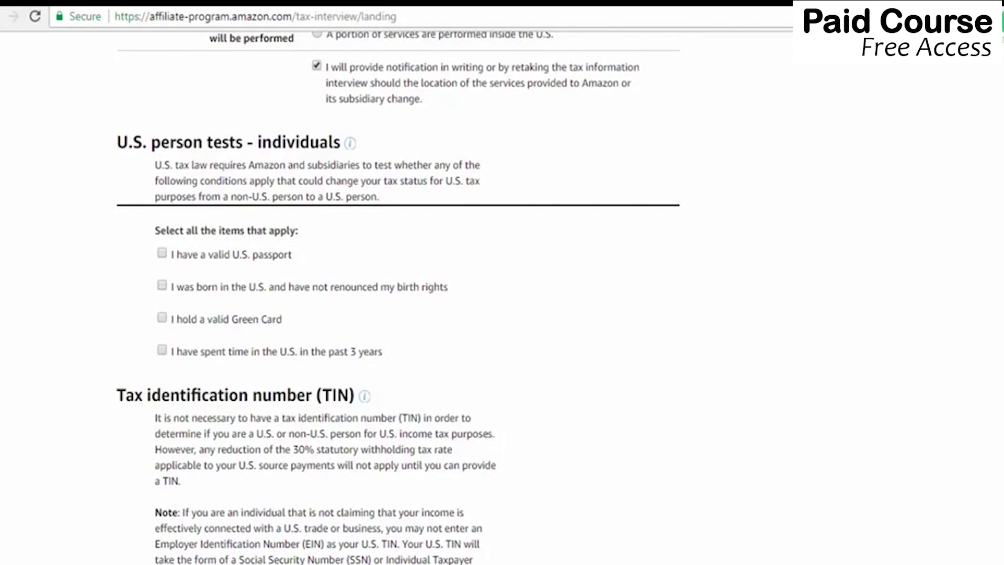
# Select 'I do not have a U.S. TIN or a foreign income tax identification number' and save.
pyautogui.scroll(-4, 398, 298)
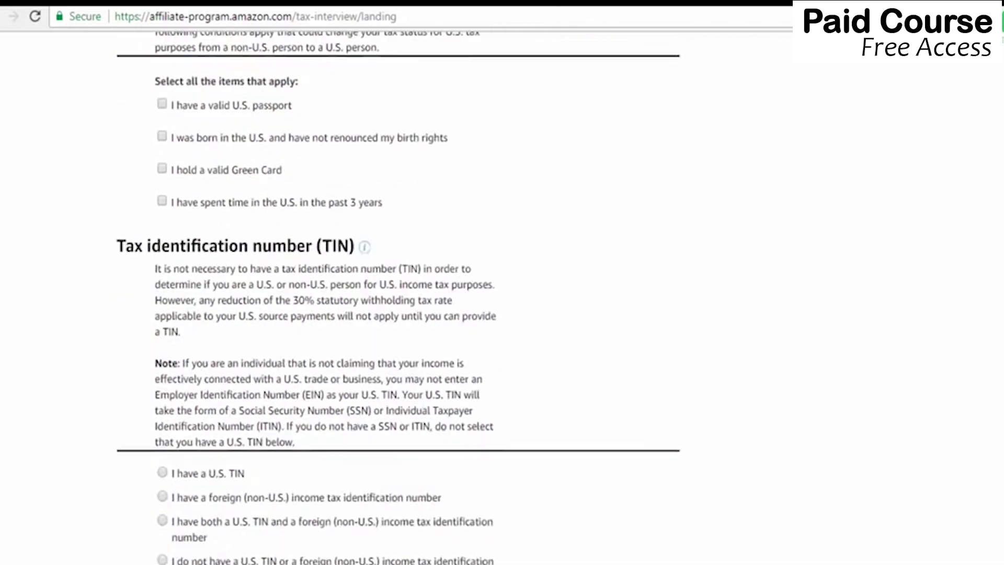
pyautogui.scroll(2, 398, 297)
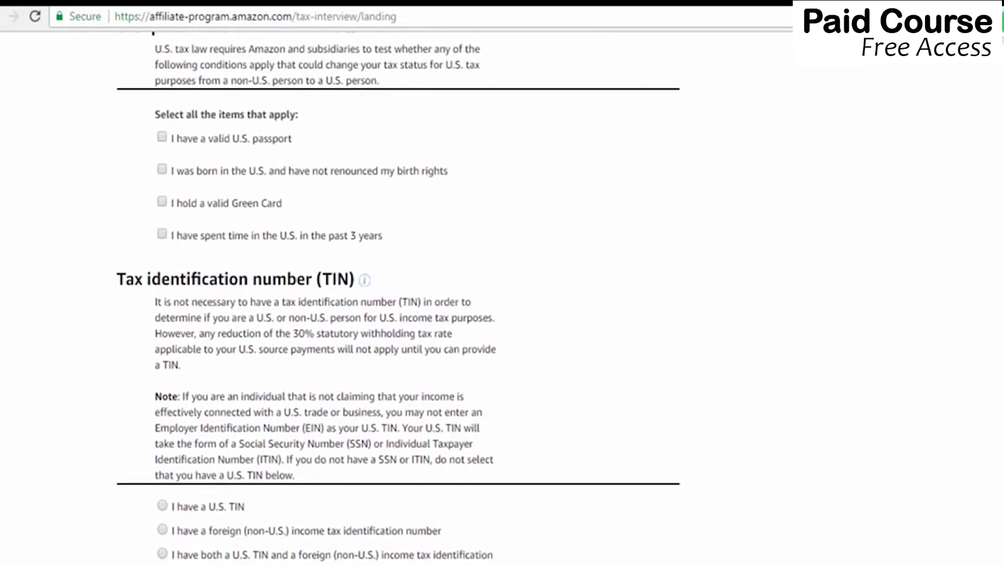
pyautogui.scroll(-2, 398, 297)
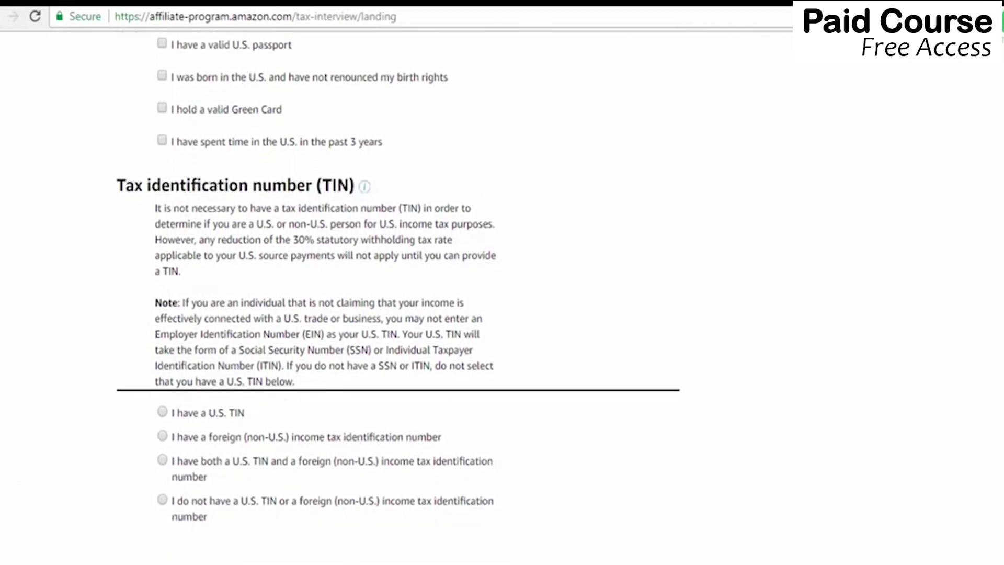
pyautogui.scroll(-2, 946, 476)
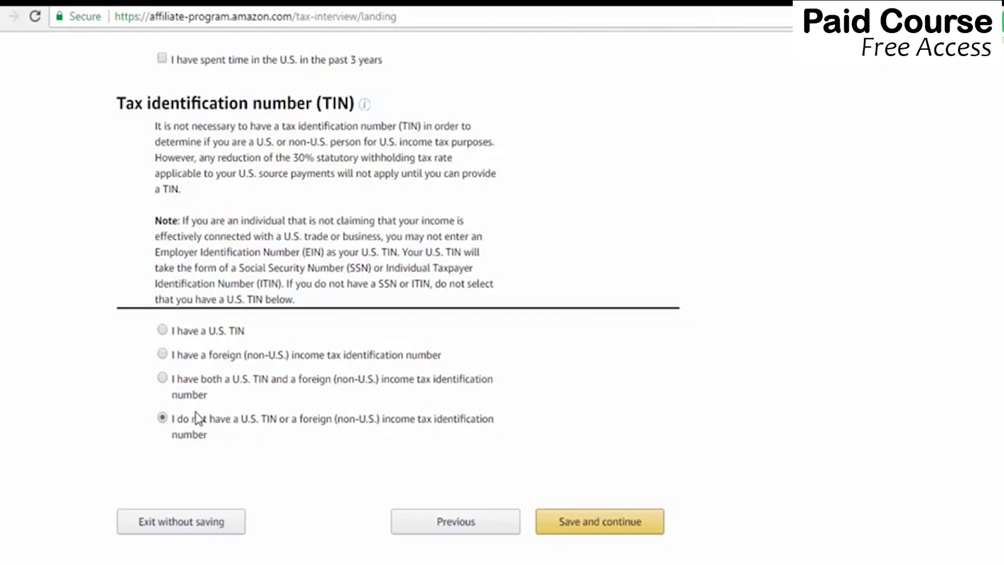
pyautogui.click(621, 530)
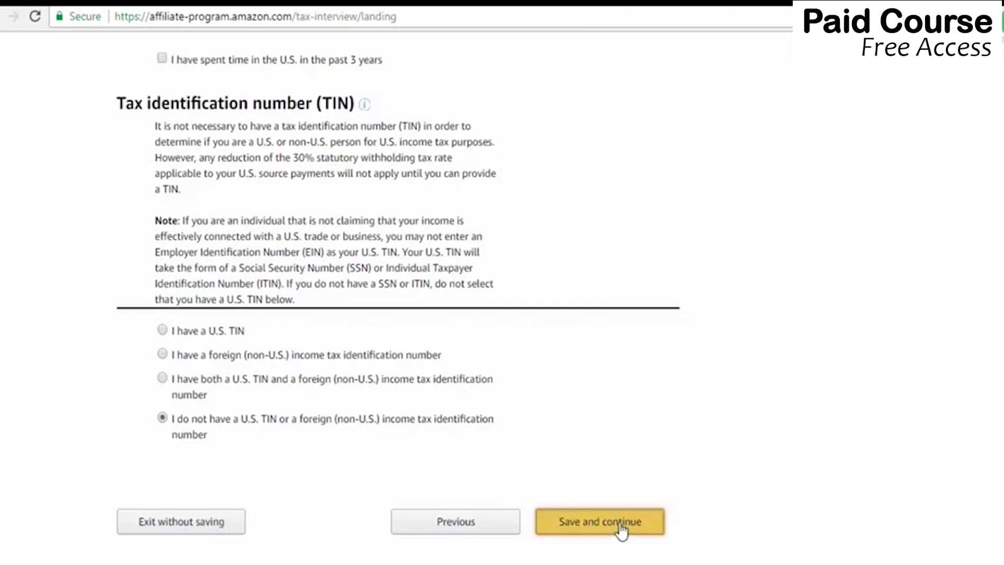
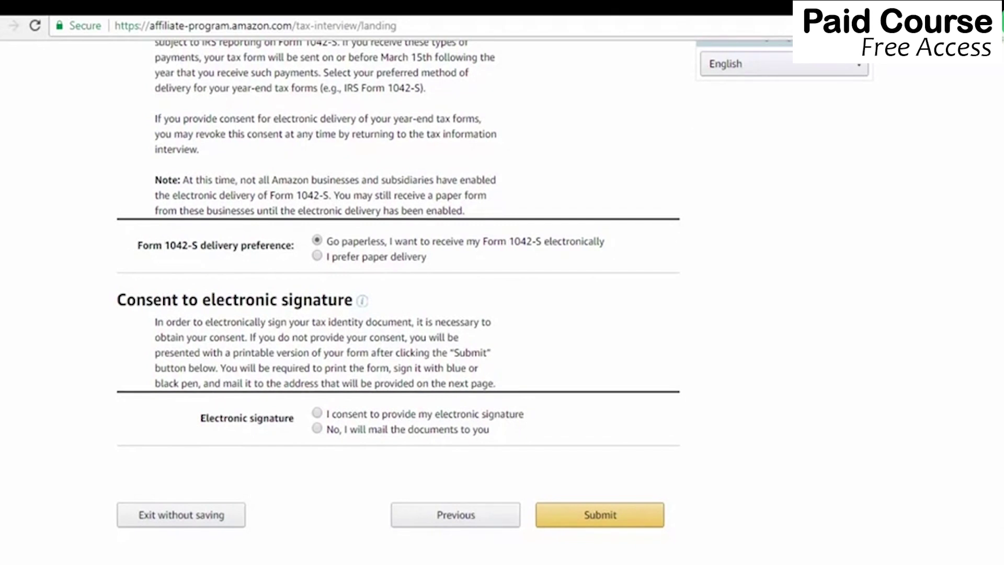
# Consent to the electronic signature and check all six penalties-of-perjury certification boxes.
pyautogui.scroll(-1, 763, 366)
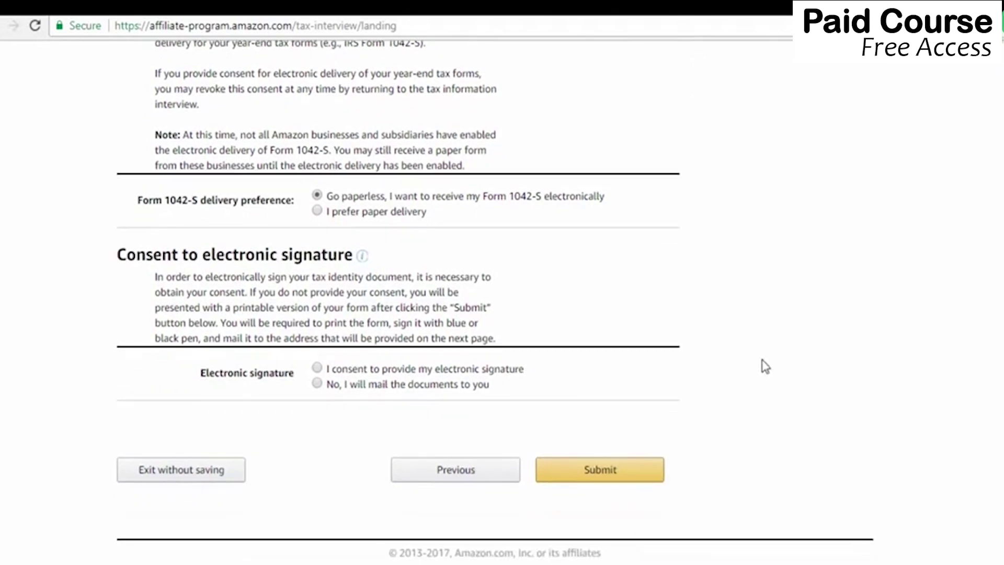
pyautogui.click(318, 368)
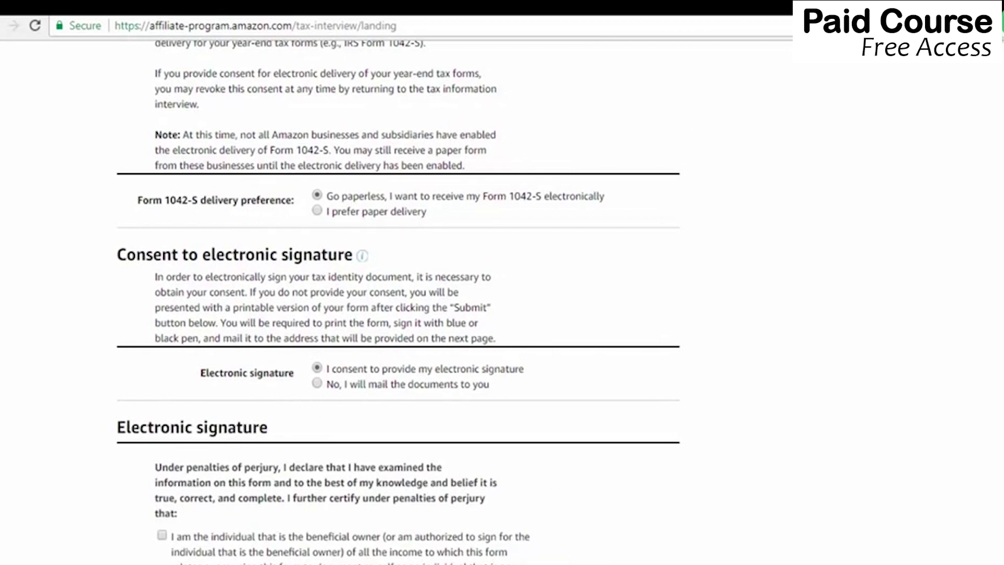
pyautogui.scroll(-6, 339, 281)
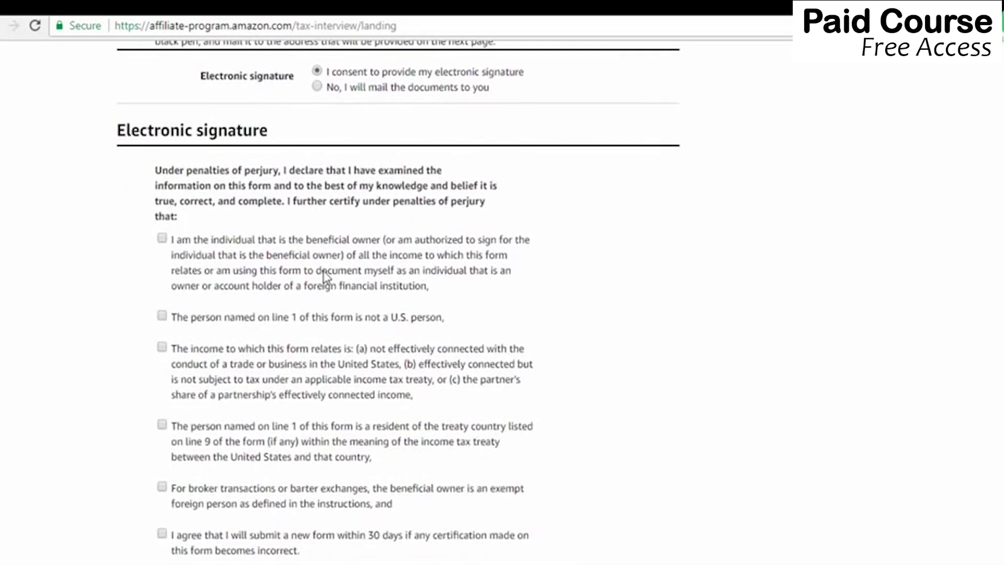
pyautogui.click(161, 239)
pyautogui.click(163, 316)
pyautogui.click(163, 346)
pyautogui.click(162, 424)
pyautogui.click(162, 486)
pyautogui.click(162, 533)
pyautogui.scroll(-7, 909, 347)
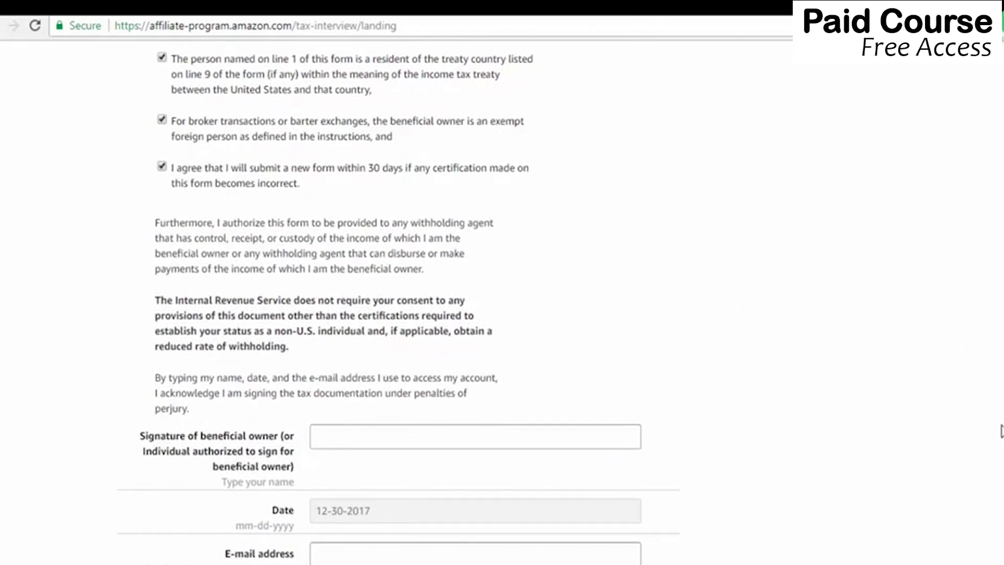
# Enter the signer's full name in the Signature field and the account e-mail address.
pyautogui.scroll(-2, 922, 441)
pyautogui.click(380, 336)
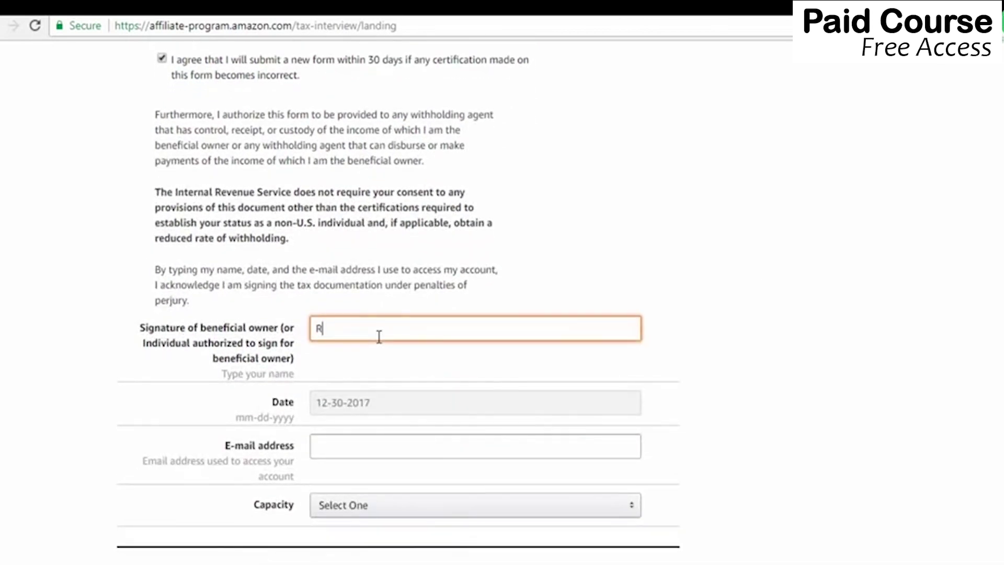
pyautogui.click(325, 451)
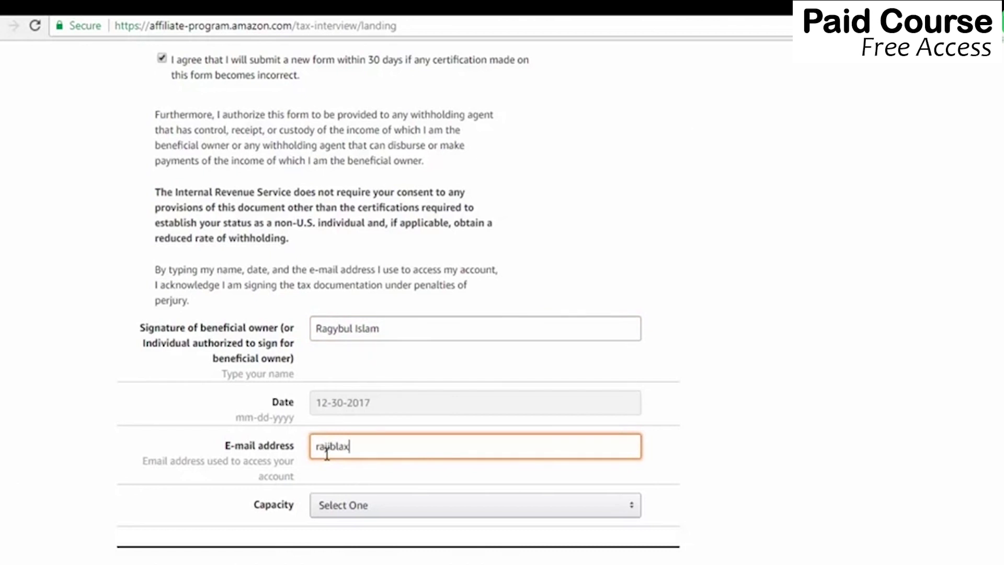
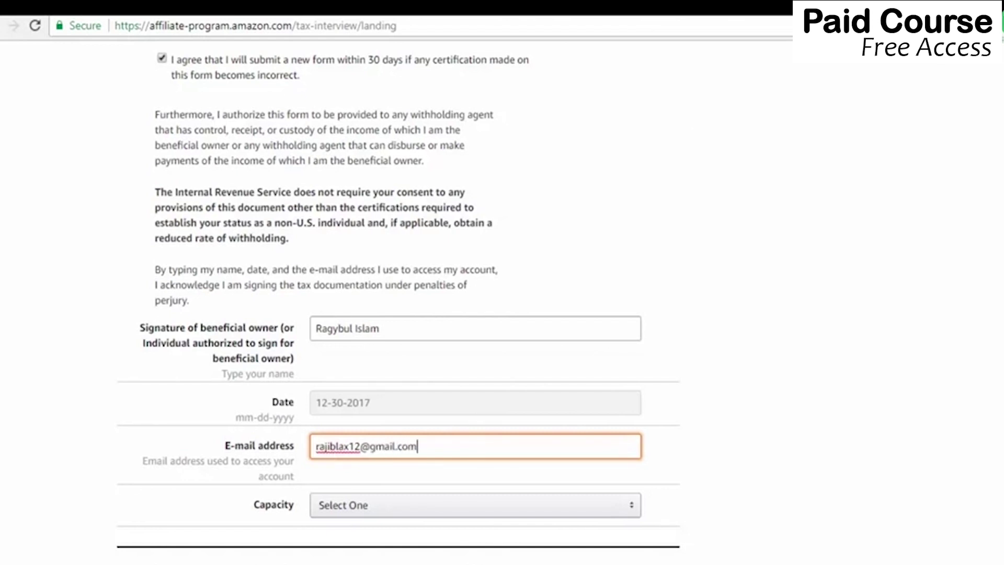
# Set the signing Capacity dropdown to Individual.
pyautogui.scroll(-2, 327, 454)
pyautogui.scroll(-2, 832, 376)
pyautogui.click(544, 324)
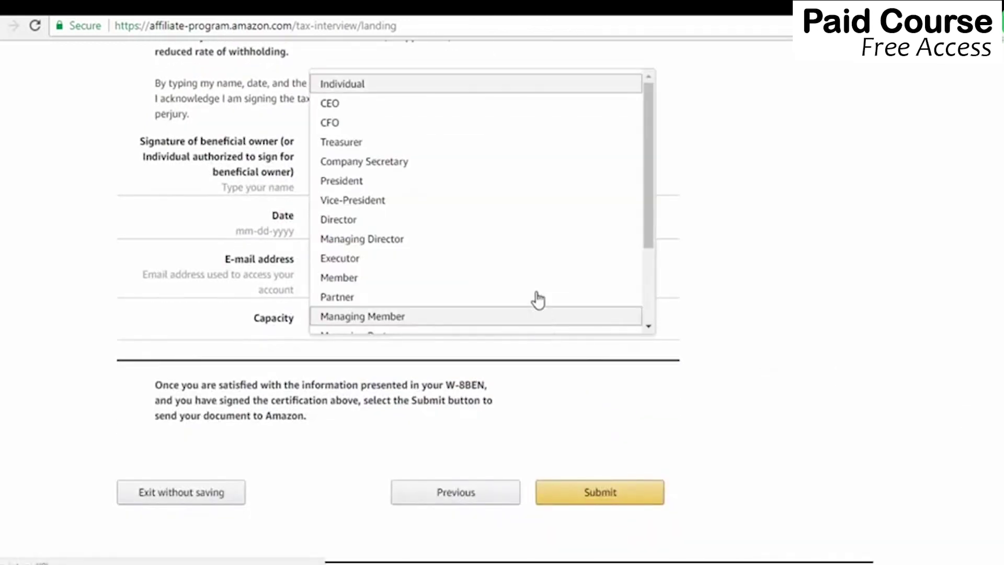
pyautogui.click(394, 85)
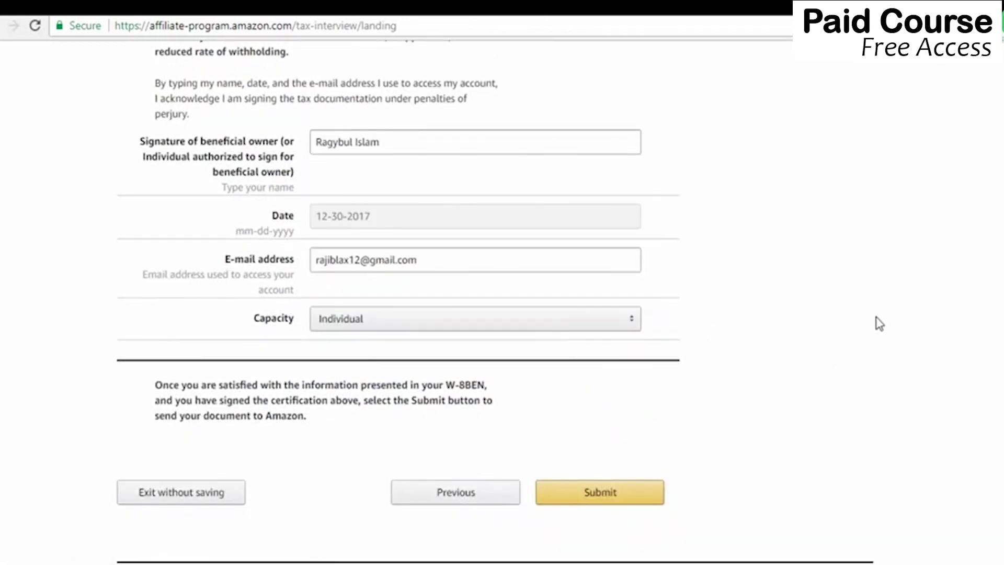
# Submit the W-8BEN, review the 'Form W-8 has been received' confirmation, and exit the interview.
pyautogui.click(630, 498)
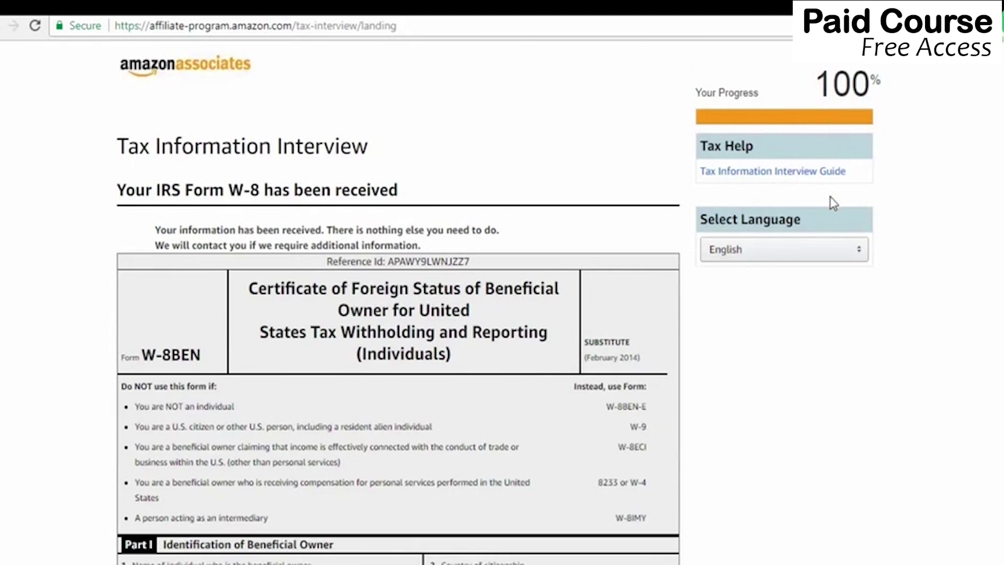
pyautogui.scroll(-15, 831, 201)
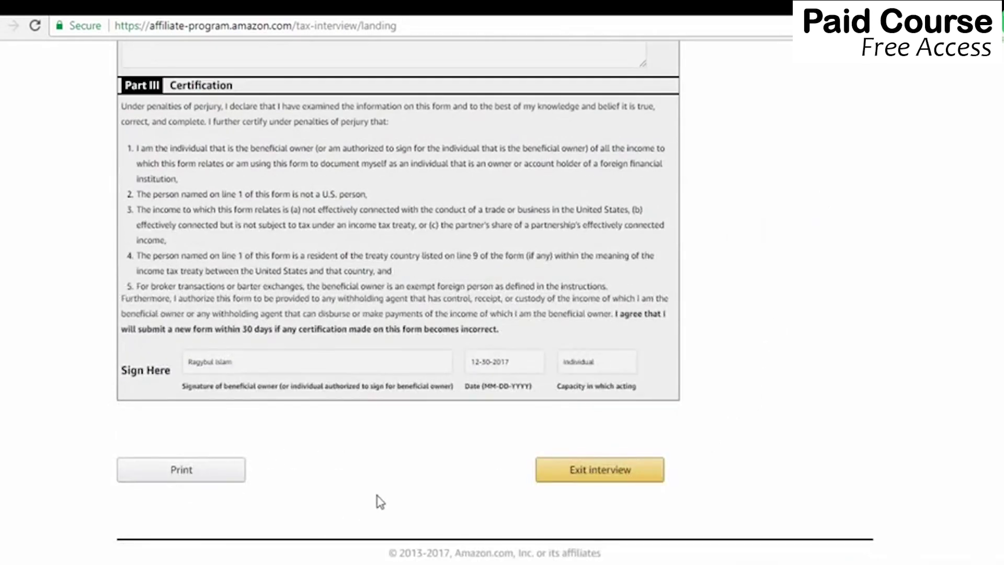
pyautogui.click(228, 476)
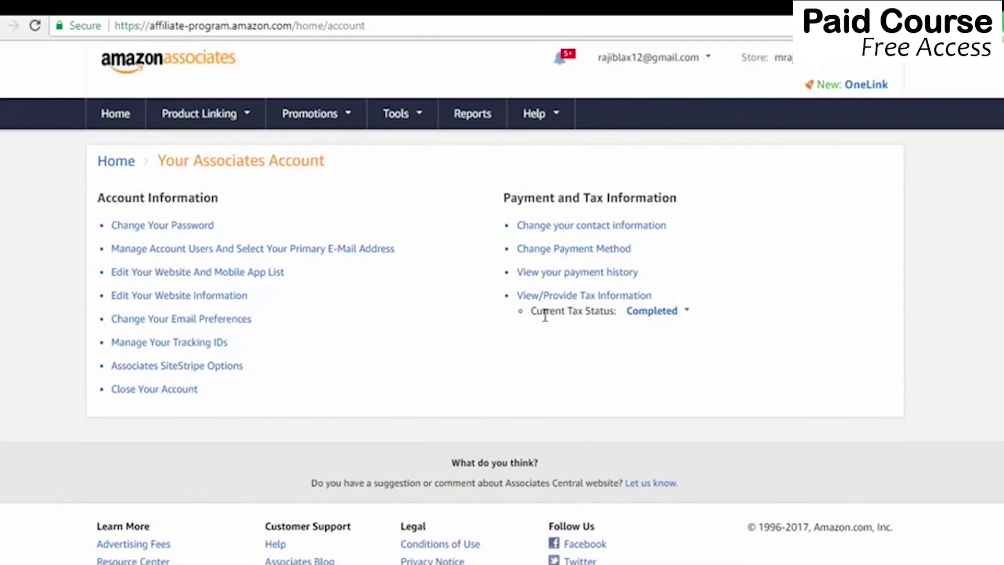
pyautogui.moveTo(652, 326)
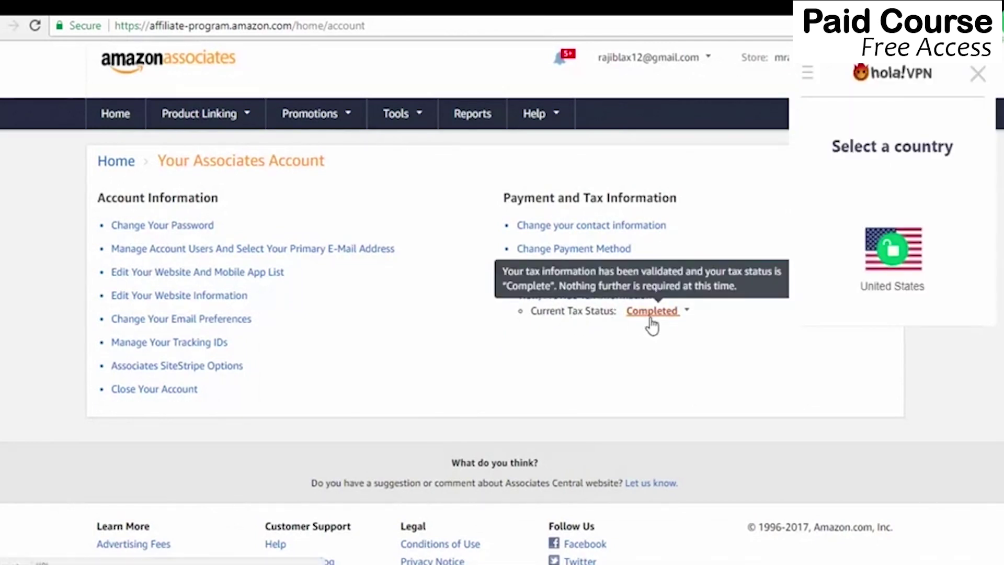
pyautogui.click(709, 369)
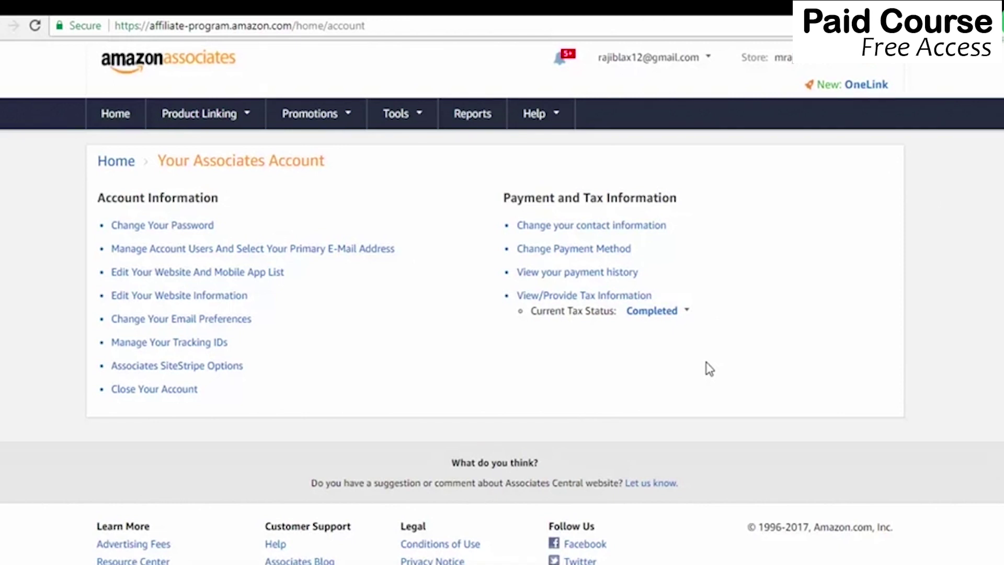
# Go to Banners under Product Linking and scroll through the Banner Links categories.
pyautogui.moveTo(217, 124)
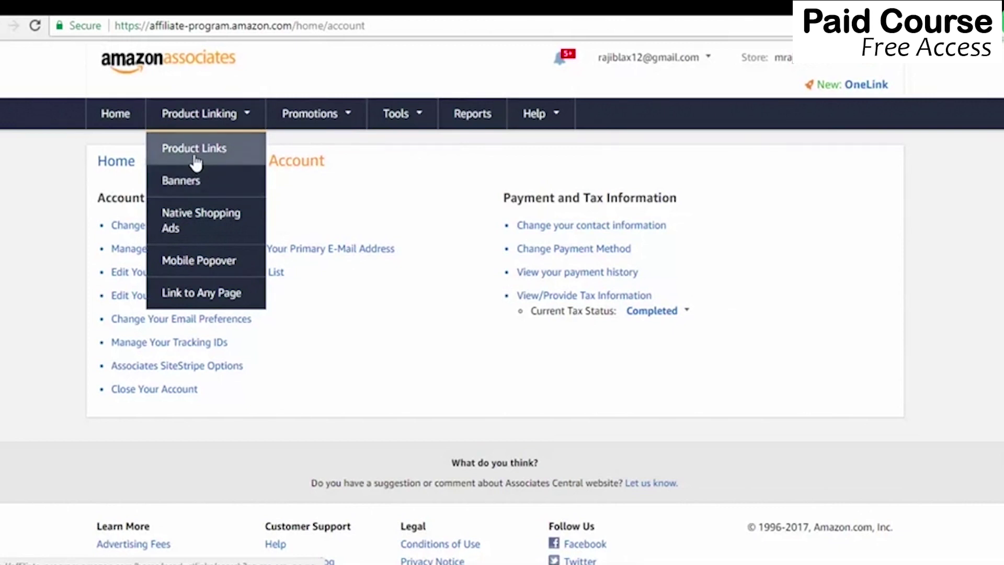
pyautogui.click(187, 183)
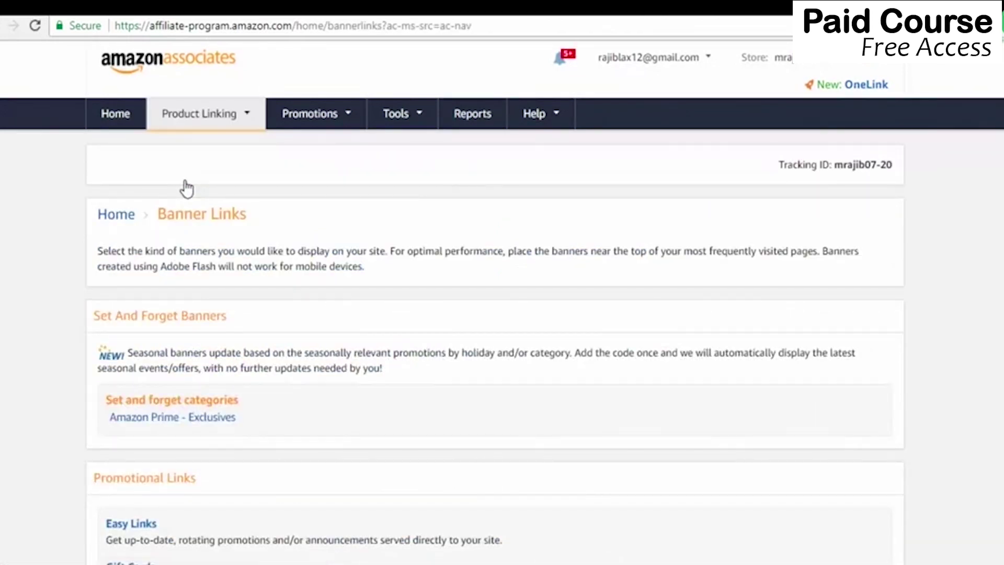
pyautogui.scroll(-9, 259, 249)
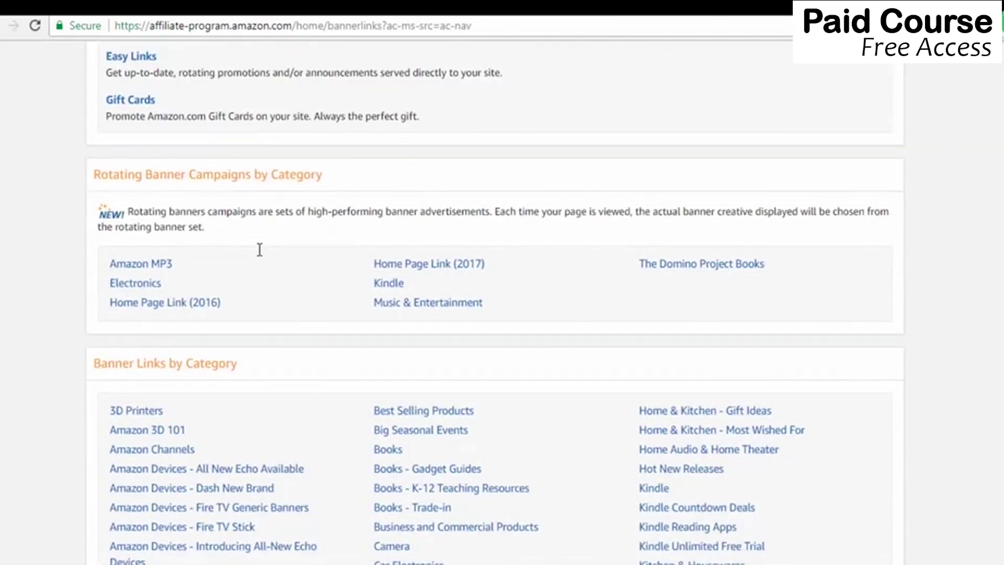